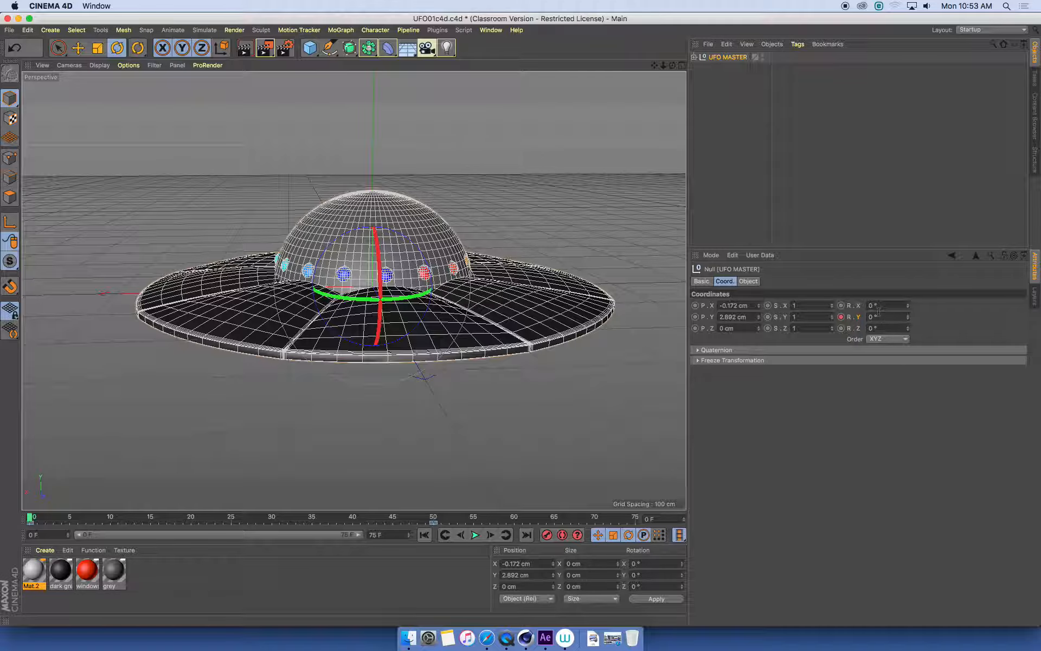
Keyframe the UFO MASTER null's X rotation at -5° on frame 0 and again on frame 50.
{"action": "left_click_drag", "start_coordinate": [908, 305], "coordinate": [907, 276]}
{"action": "key", "text": "super+z"}
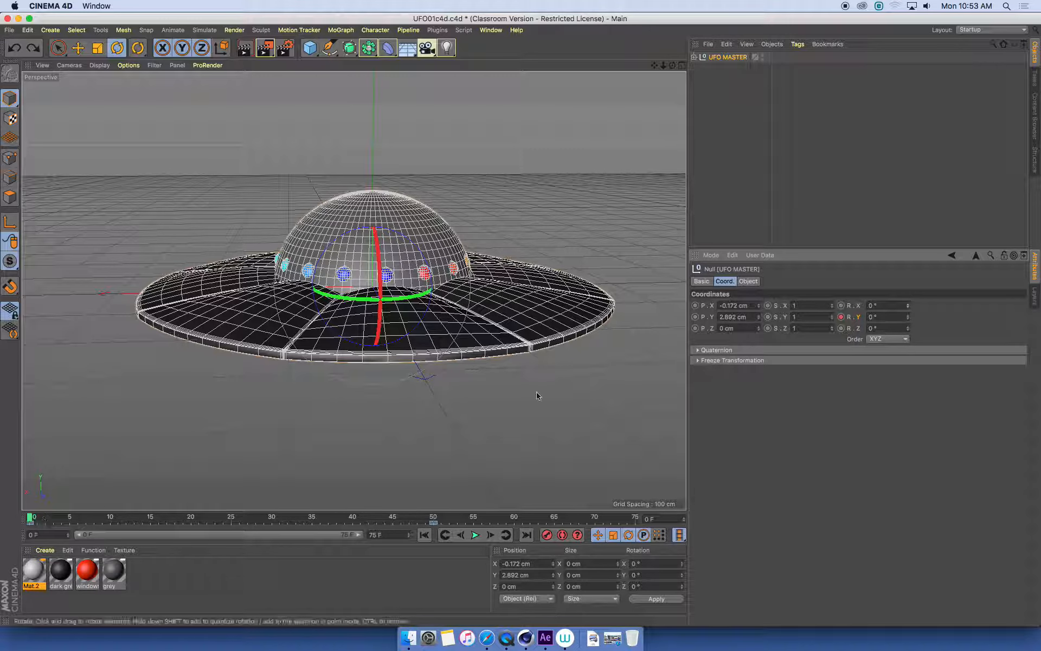
{"action": "left_click_drag", "start_coordinate": [911, 307], "coordinate": [910, 307]}
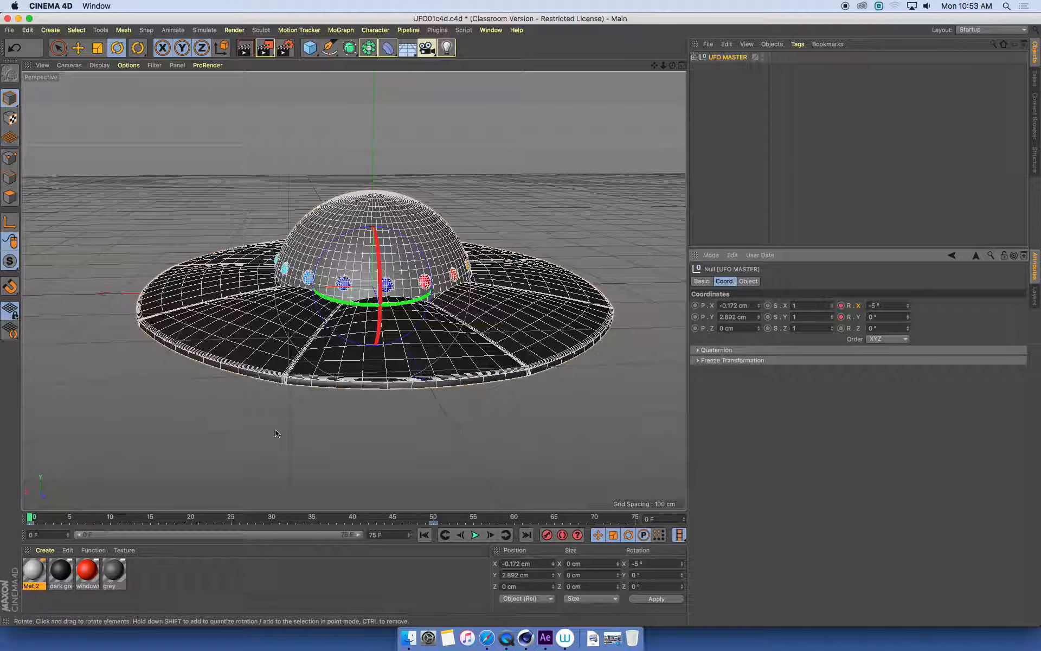
{"action": "left_click_drag", "start_coordinate": [33, 520], "coordinate": [426, 519]}
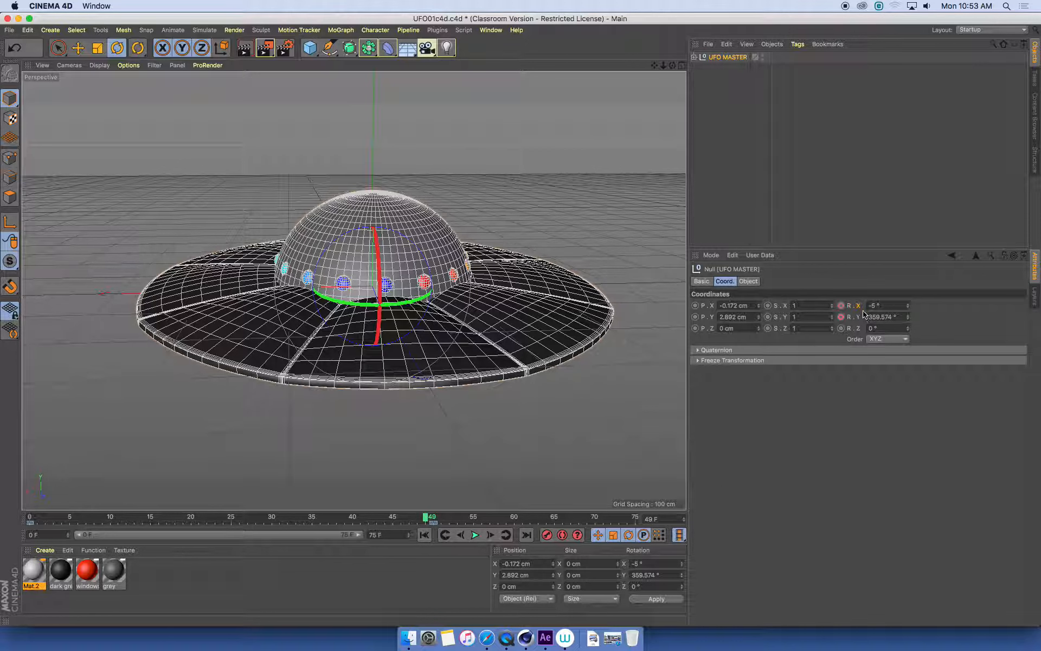
{"action": "left_click_drag", "start_coordinate": [426, 520], "coordinate": [434, 519]}
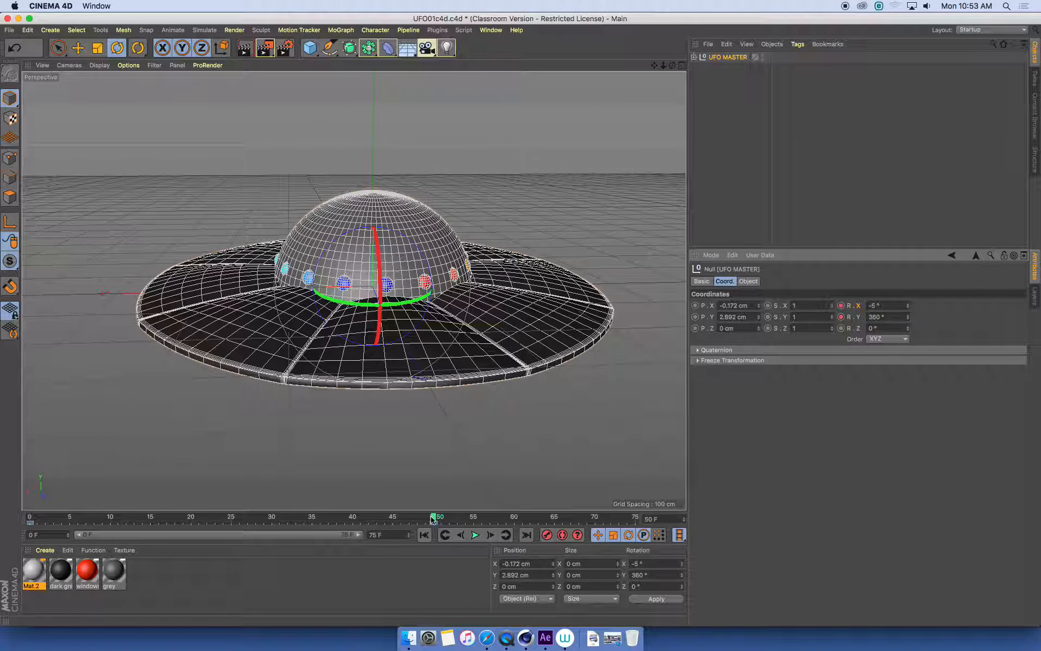
Keyframe the UFO MASTER null's X rotation at 3° on frame 25.
{"action": "left_click_drag", "start_coordinate": [432, 519], "coordinate": [229, 538]}
{"action": "left_click_drag", "start_coordinate": [908, 305], "coordinate": [909, 293]}
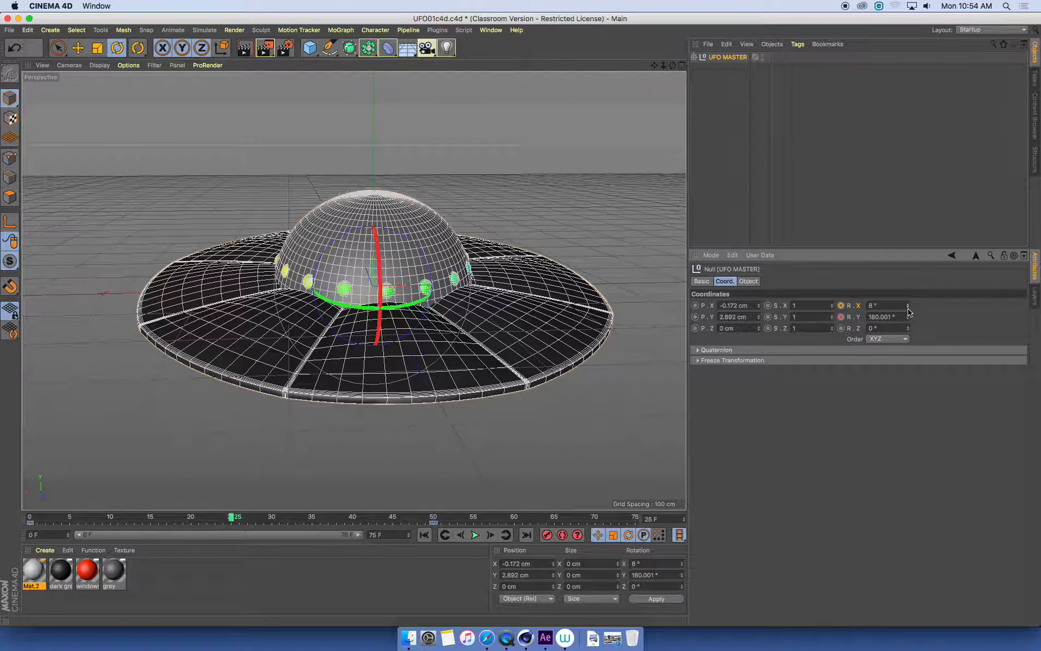
{"action": "left_click_drag", "start_coordinate": [909, 311], "coordinate": [909, 310]}
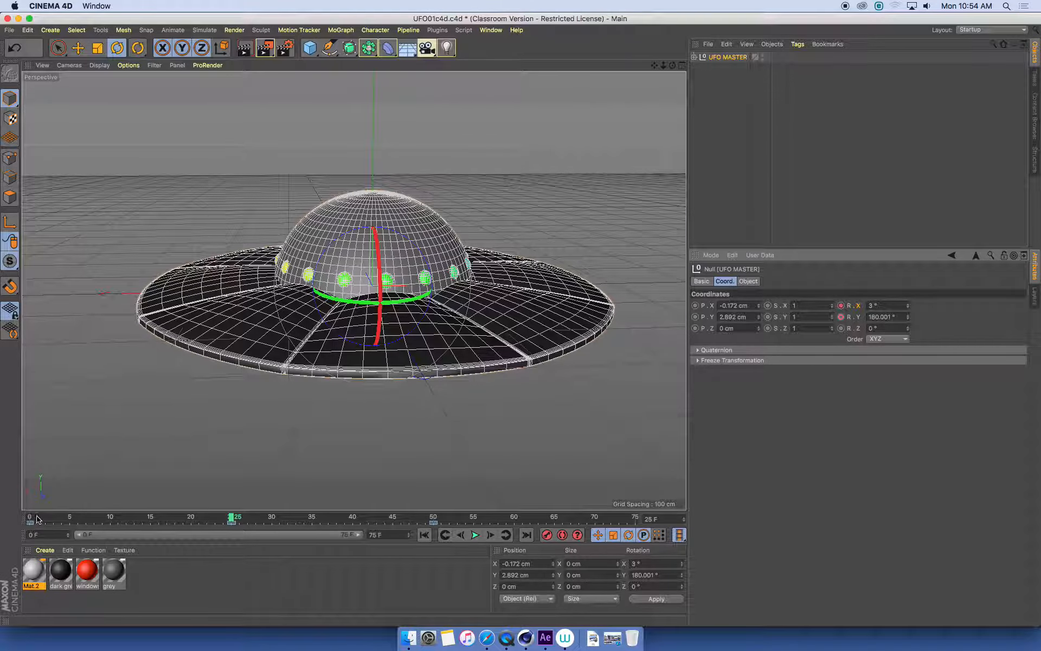
Keyframe the X rotation at -7° on frame 25 and scrub between frames 0 and 50 to check the tilt.
{"action": "left_click_drag", "start_coordinate": [32, 519], "coordinate": [231, 522]}
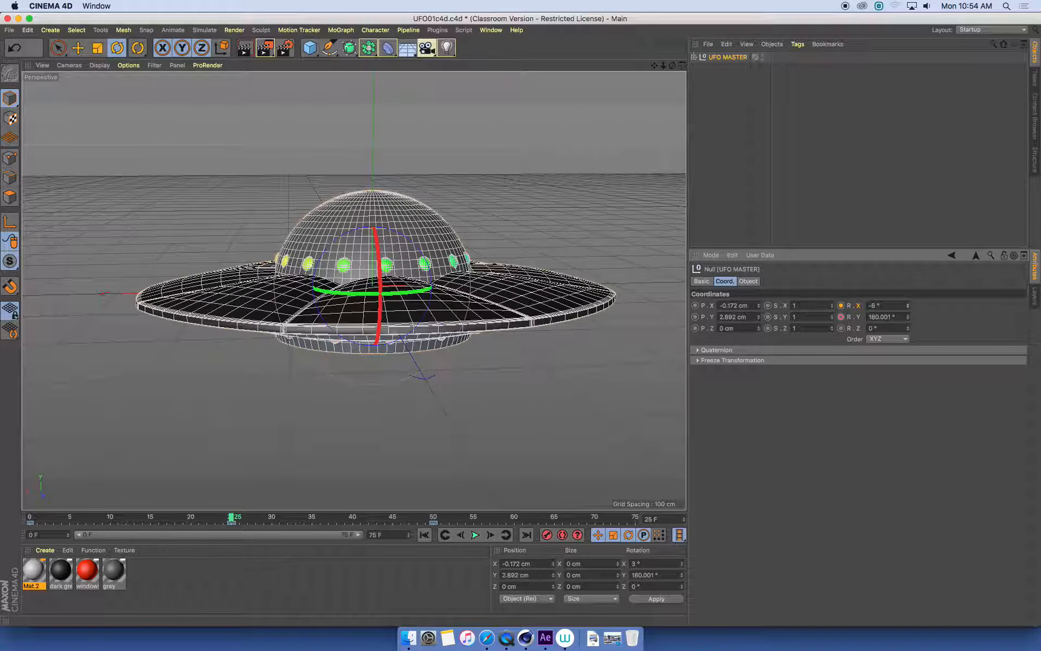
{"action": "left_click_drag", "start_coordinate": [908, 305], "coordinate": [908, 303]}
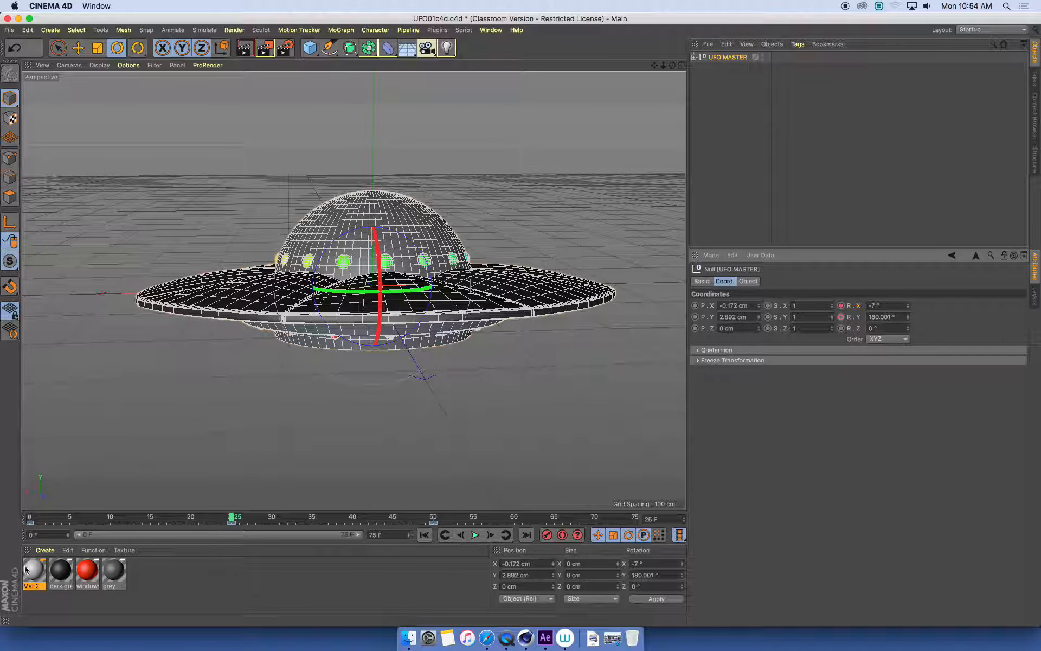
{"action": "mouse_move", "coordinate": [36, 521]}
{"action": "left_mouse_down"}
{"action": "mouse_move", "coordinate": [311, 493]}
{"action": "mouse_move", "coordinate": [471, 497]}
{"action": "mouse_move", "coordinate": [39, 498]}
{"action": "mouse_move", "coordinate": [472, 493]}
{"action": "mouse_move", "coordinate": [1, 500]}
{"action": "left_mouse_up"}
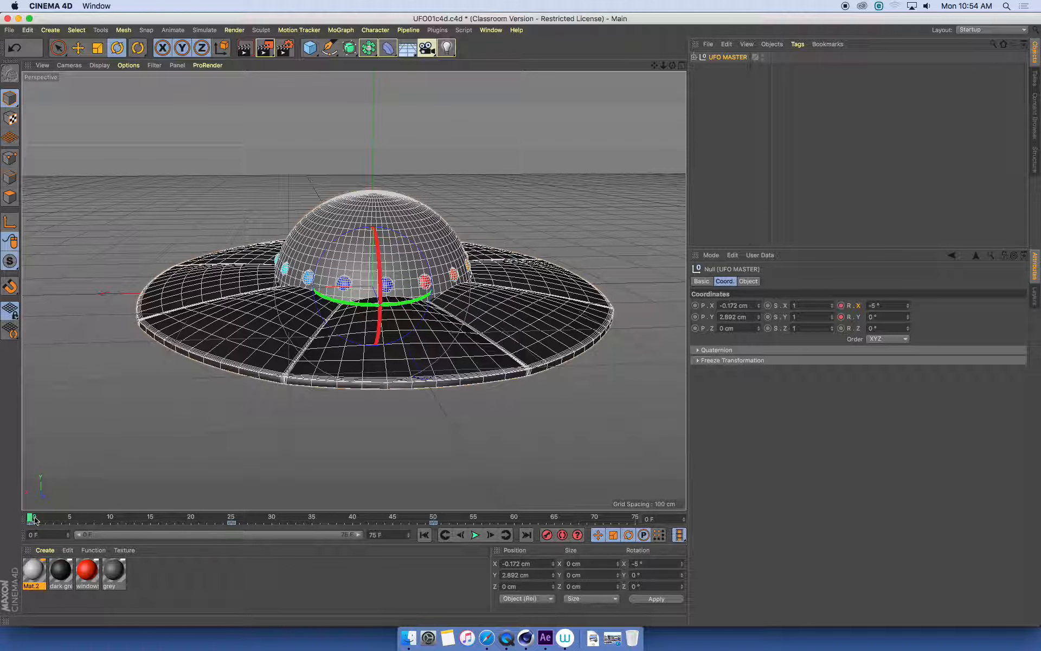
{"action": "mouse_move", "coordinate": [31, 517]}
{"action": "left_mouse_down"}
{"action": "mouse_move", "coordinate": [449, 513]}
{"action": "mouse_move", "coordinate": [435, 512]}
{"action": "left_mouse_up"}
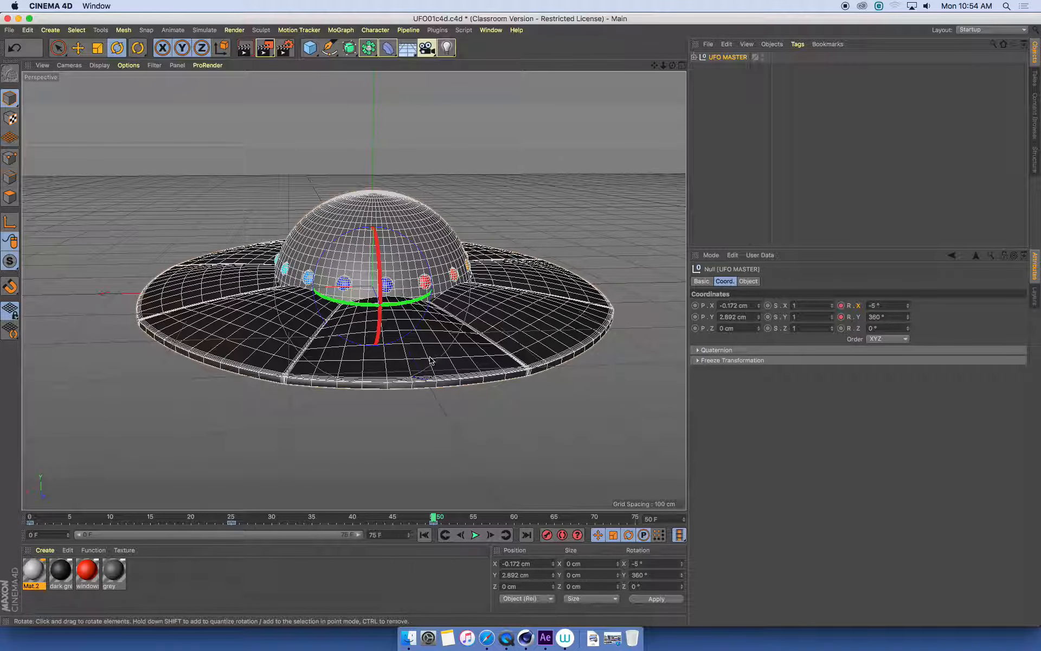
Shorten the preview range to end at frame 50, and play the UFO's spin and tilt before stopping playback.
{"action": "left_click_drag", "start_coordinate": [358, 536], "coordinate": [268, 539]}
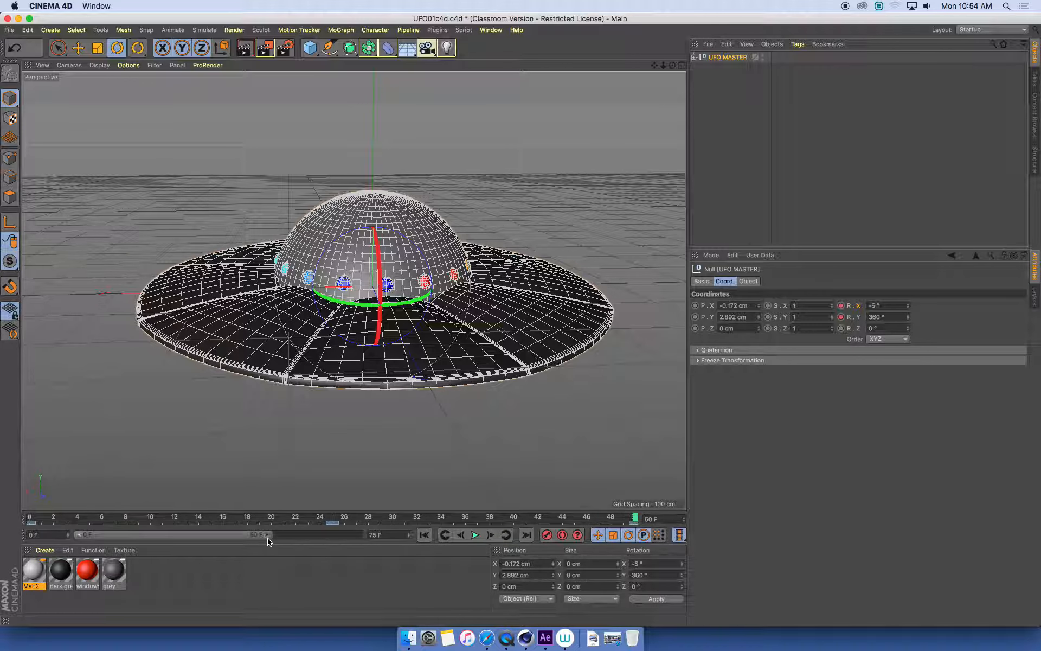
{"action": "right_click", "coordinate": [268, 541]}
{"action": "left_click", "coordinate": [443, 576]}
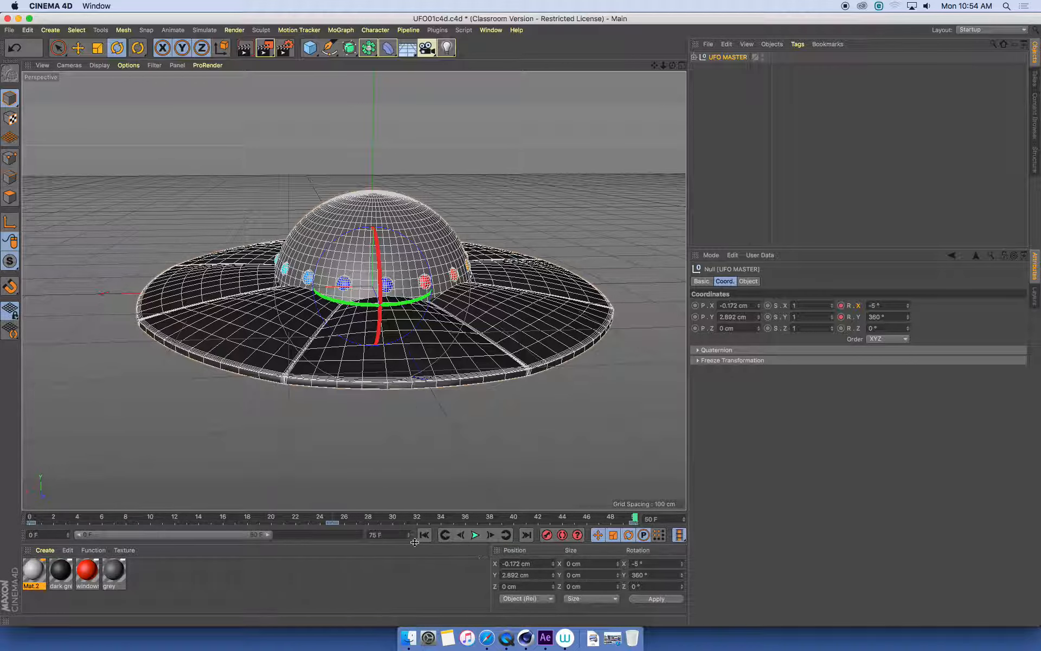
{"action": "left_click", "coordinate": [475, 535]}
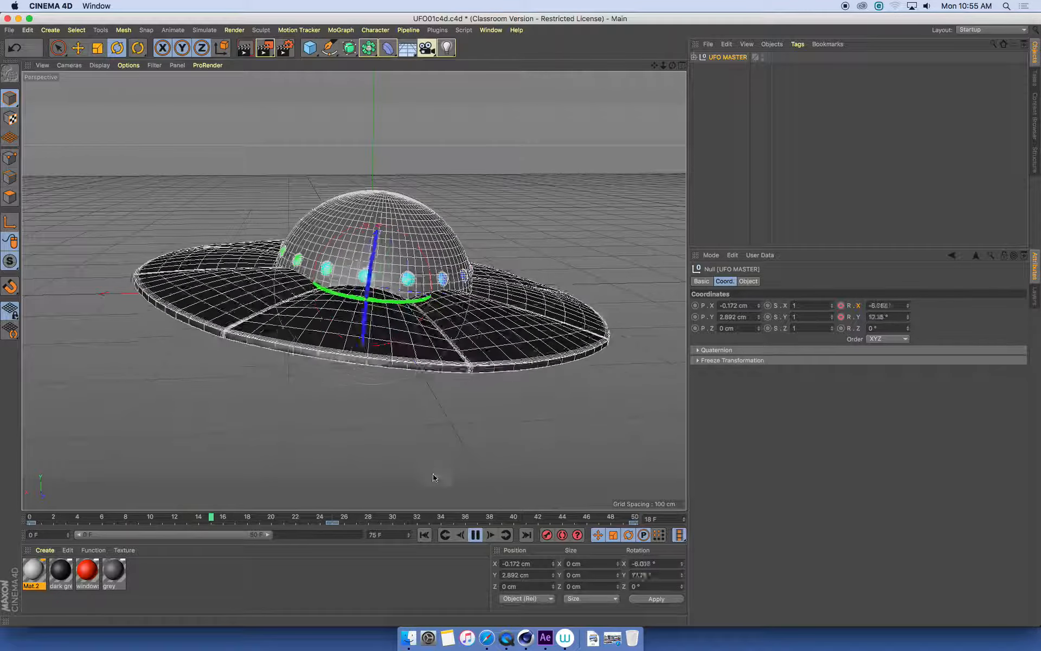
{"action": "left_click", "coordinate": [475, 535]}
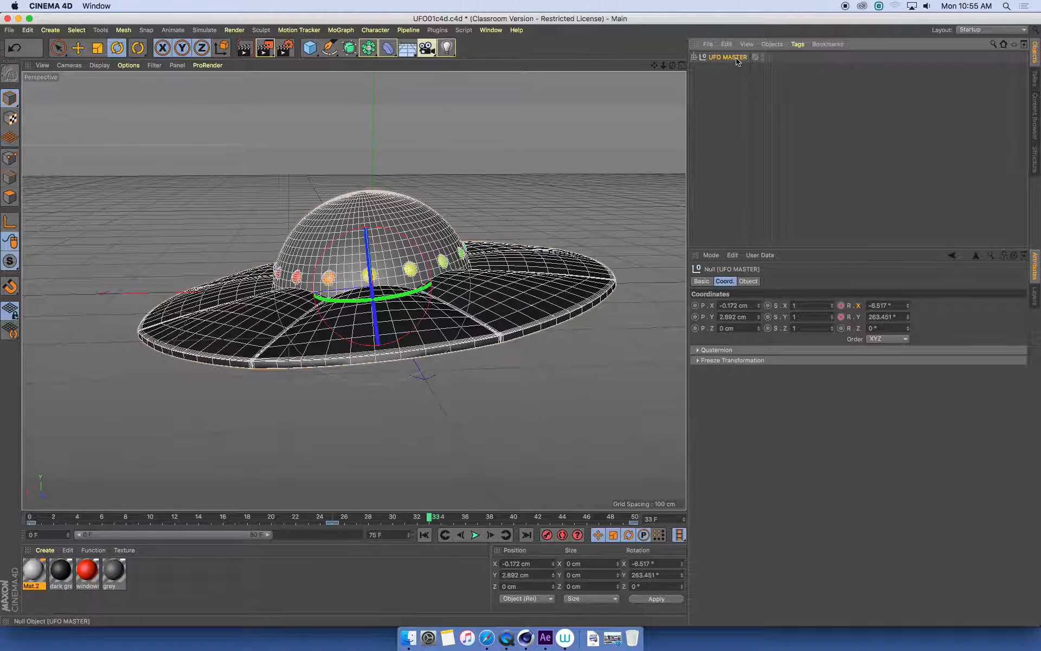
Open the F-Curve timeline, enlarge its window and list UFO MASTER's X and Y rotation tracks with their full curves in view.
{"action": "left_click", "coordinate": [493, 30]}
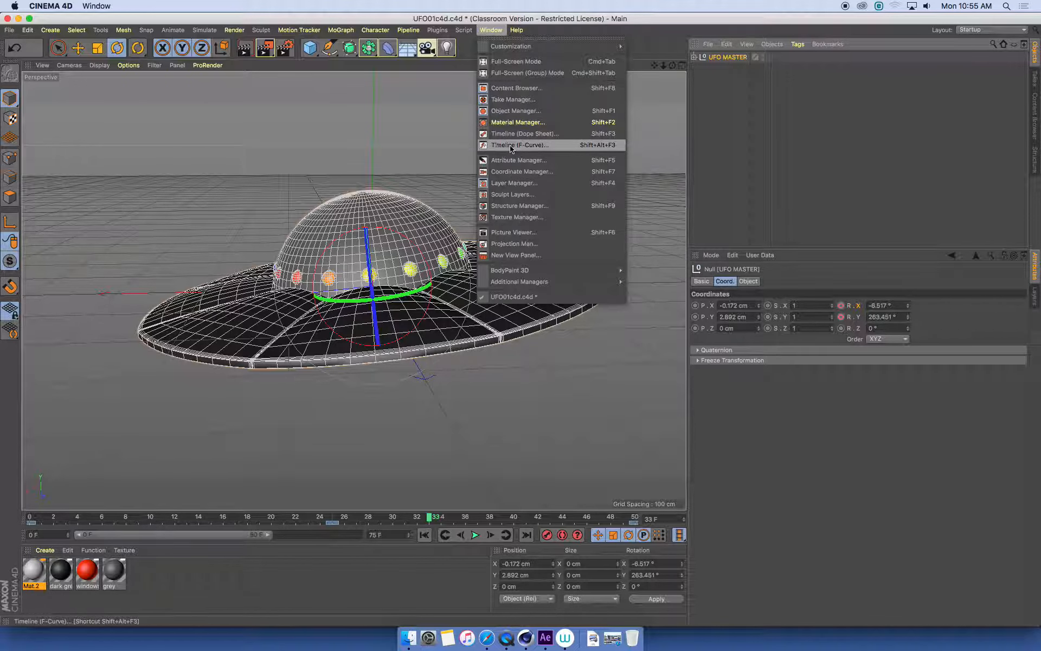
{"action": "left_click", "coordinate": [541, 147]}
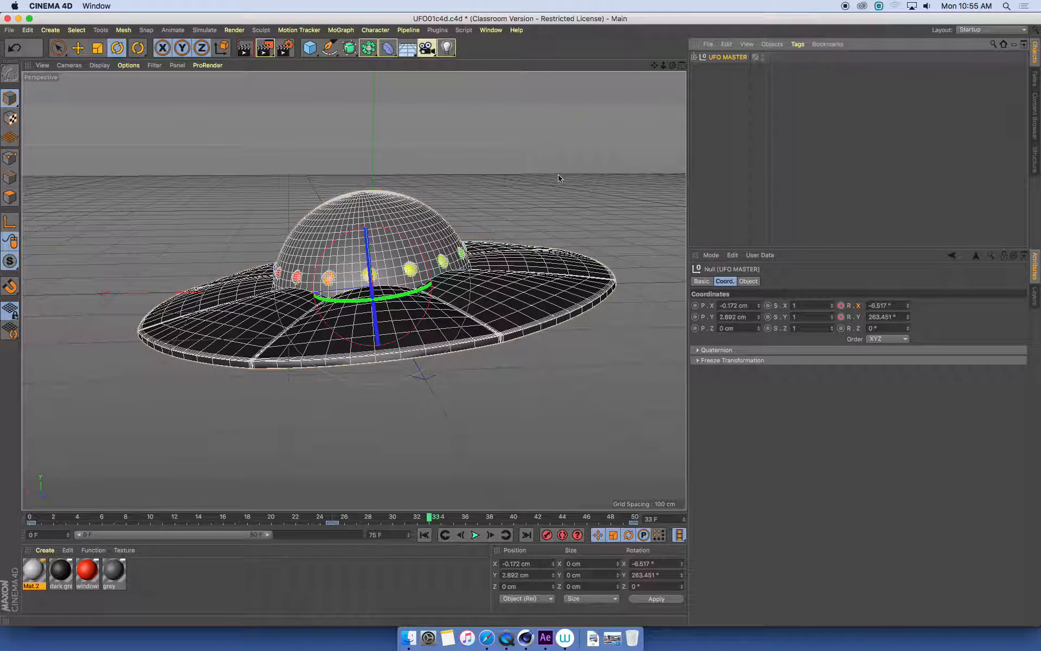
{"action": "left_click_drag", "start_coordinate": [700, 357], "coordinate": [1000, 530]}
{"action": "left_click_drag", "start_coordinate": [783, 193], "coordinate": [737, 105]}
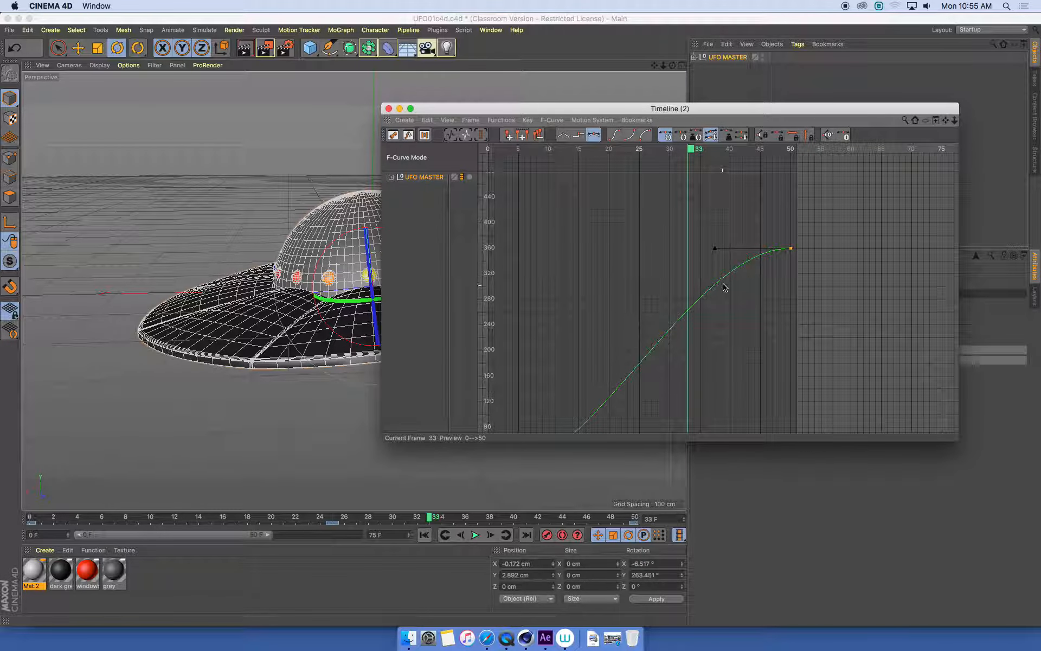
{"action": "middle_click_drag", "start_coordinate": [723, 283], "coordinate": [744, 233], "text": "alt"}
{"action": "mouse_move", "coordinate": [740, 284]}
{"action": "right_mouse_down", "text": "alt"}
{"action": "mouse_move", "coordinate": [733, 273]}
{"action": "mouse_move", "coordinate": [748, 278]}
{"action": "right_mouse_up", "text": "alt"}
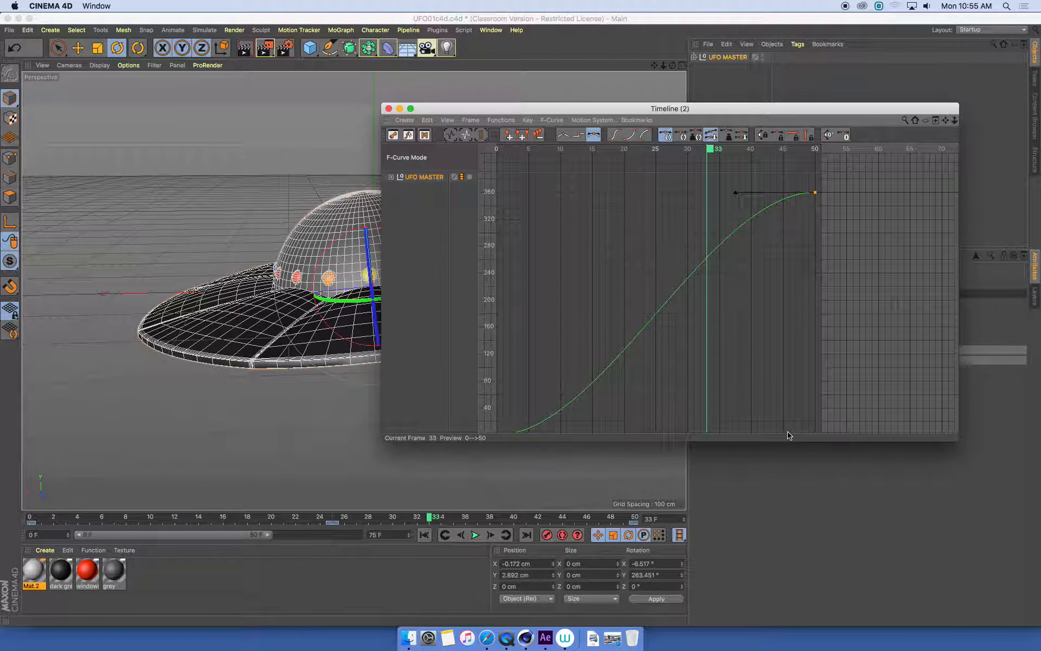
{"action": "left_click_drag", "start_coordinate": [787, 441], "coordinate": [787, 498]}
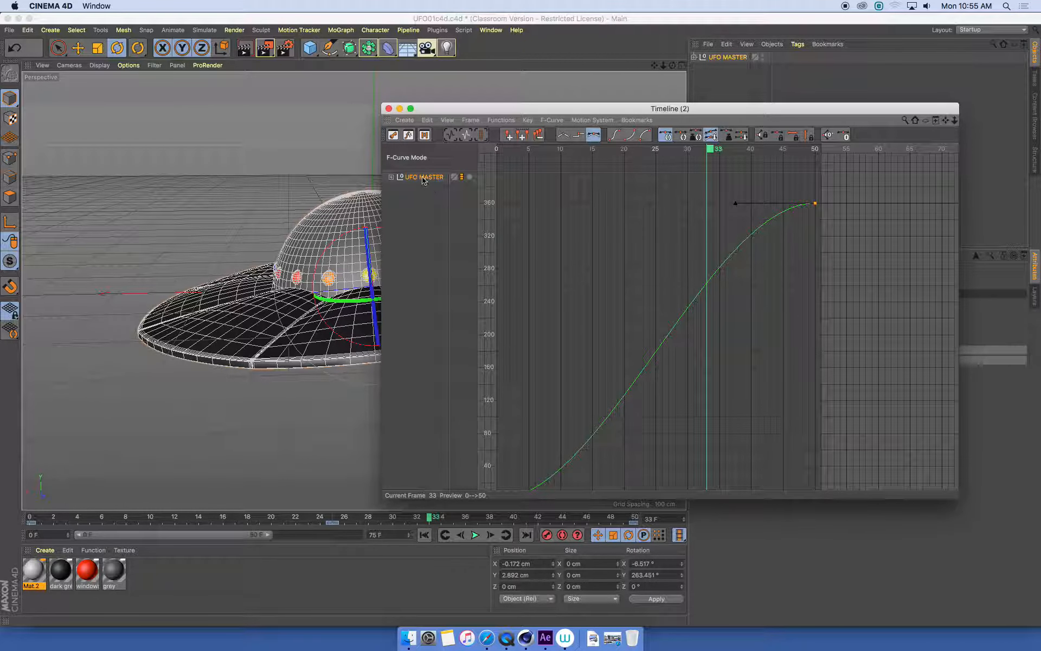
{"action": "middle_click_drag", "start_coordinate": [736, 320], "coordinate": [749, 290], "text": "alt"}
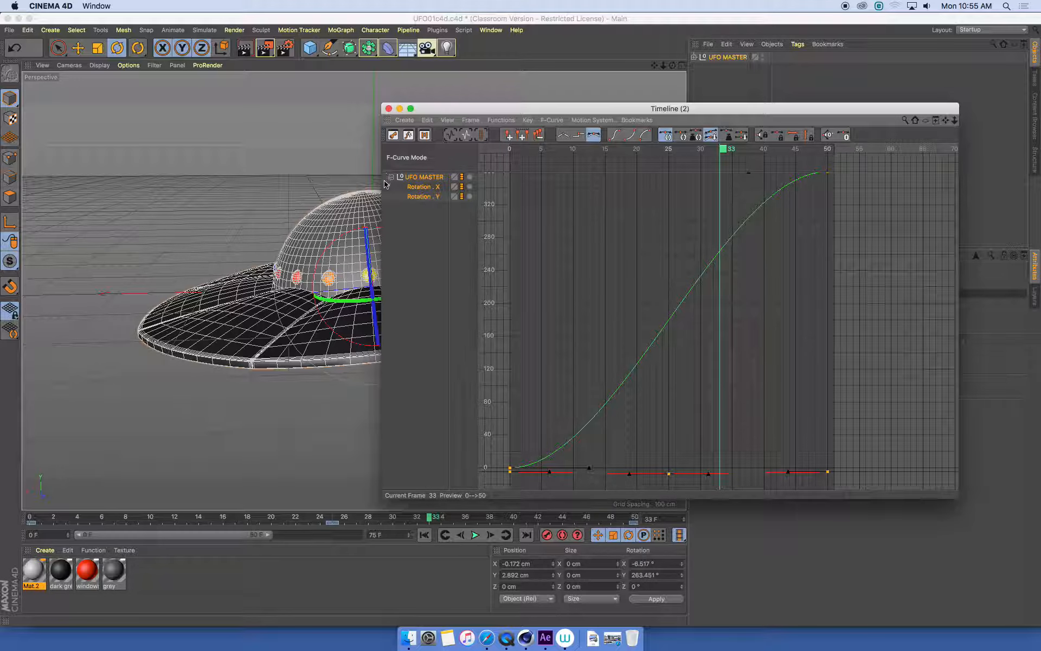
Isolate the Rotation . Y curve and make the interpolation of its keys at frames 0 and 50 linear.
{"action": "left_click", "coordinate": [424, 190]}
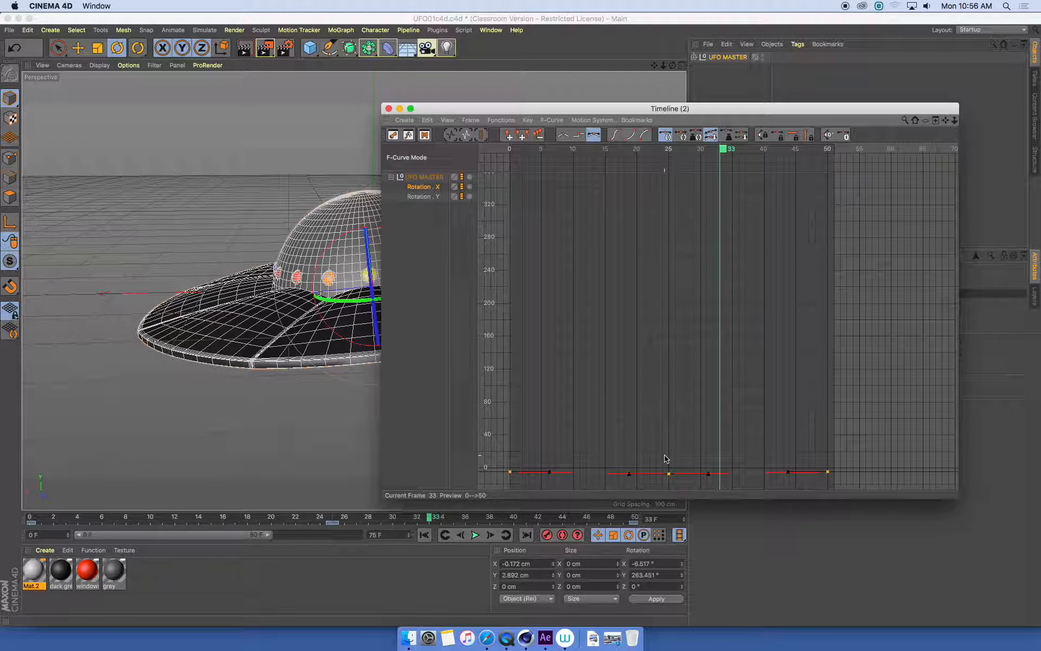
{"action": "left_click", "coordinate": [423, 197]}
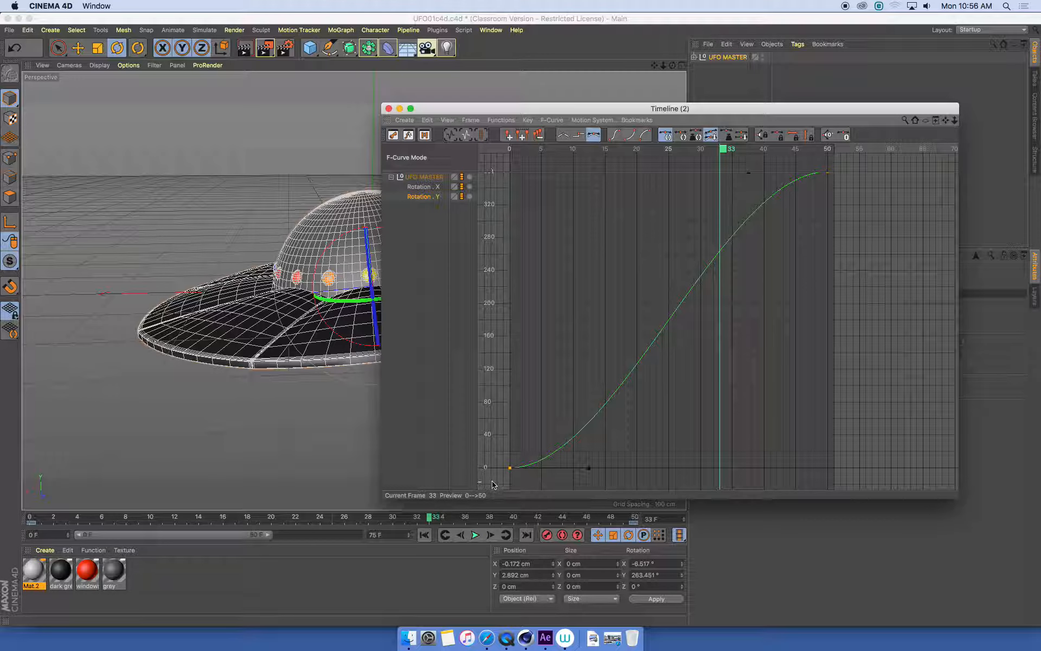
{"action": "left_click_drag", "start_coordinate": [493, 484], "coordinate": [850, 162]}
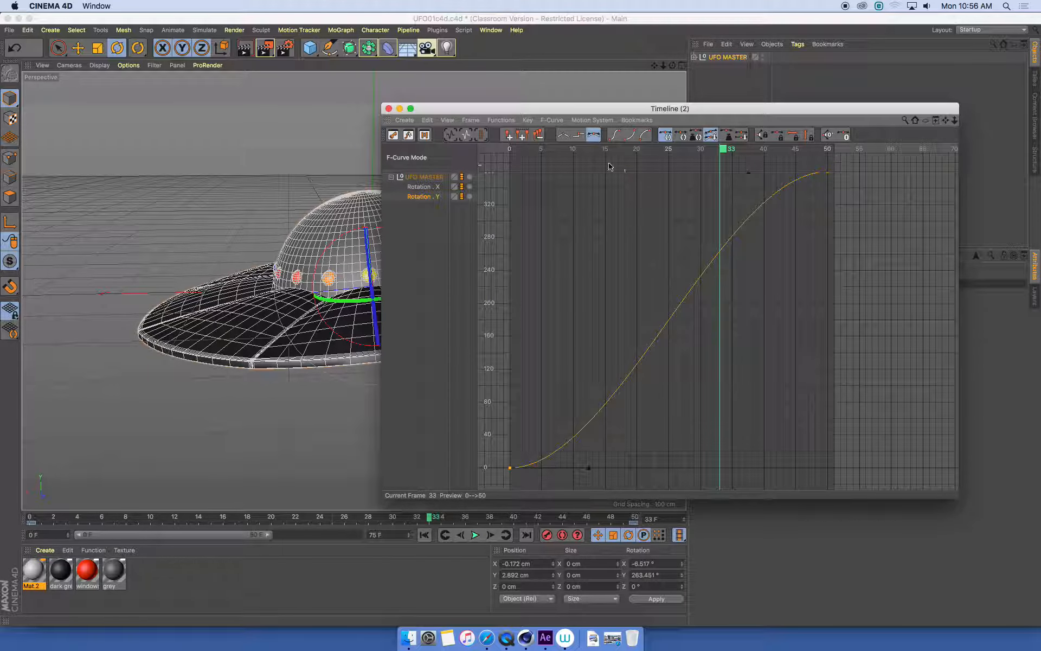
{"action": "left_click", "coordinate": [565, 139]}
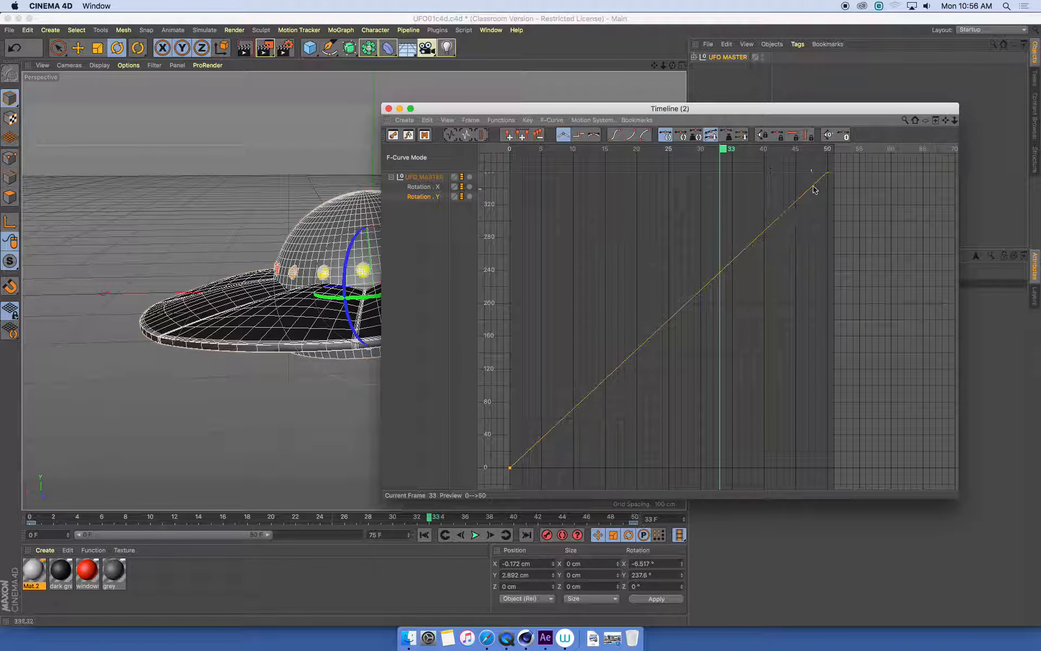
Close the F-Curve timeline and play the animation to check the evenly paced spin.
{"action": "left_click", "coordinate": [389, 109]}
{"action": "left_click", "coordinate": [433, 535]}
{"action": "left_click", "coordinate": [475, 536]}
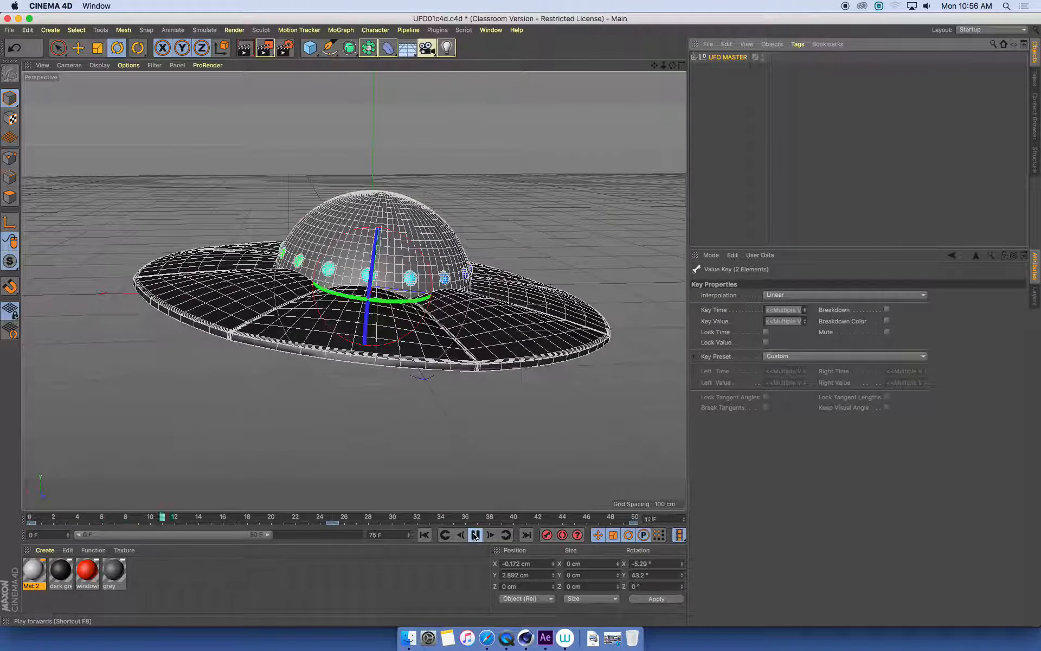